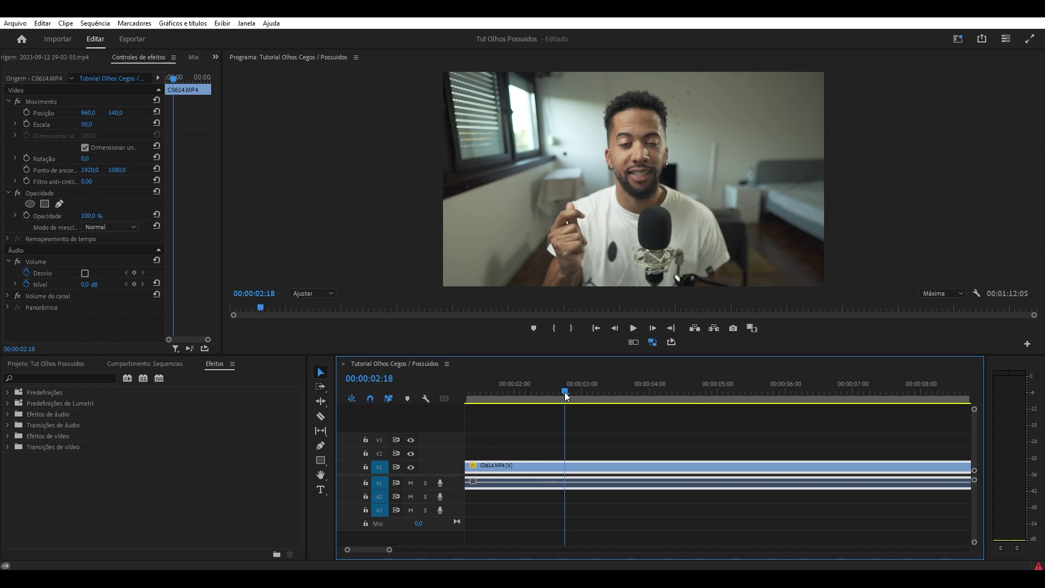
Split the clip at 00:00:02:17 and apply Desfoque gaussiano to the second part
{"action": "key", "text": "Left"}
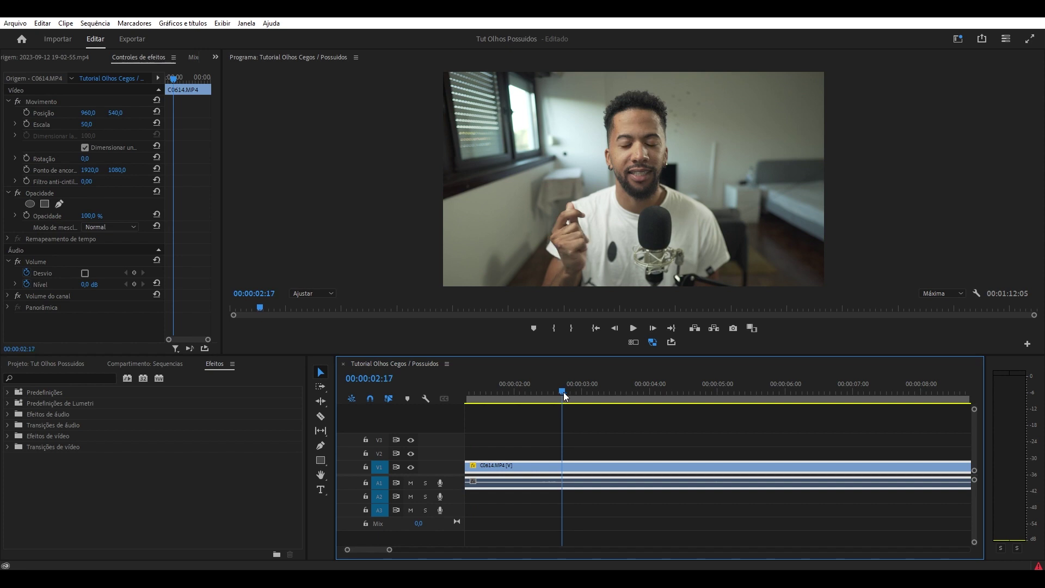
{"action": "key", "text": "ctrl+k"}
{"action": "left_click", "coordinate": [78, 378]}
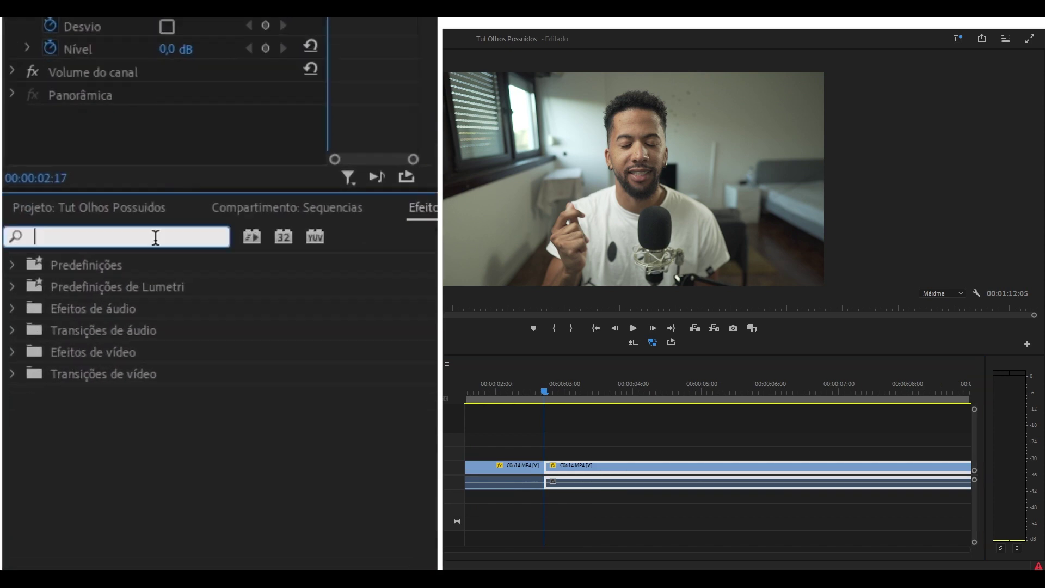
{"action": "type", "text": "desfoque gauss"}
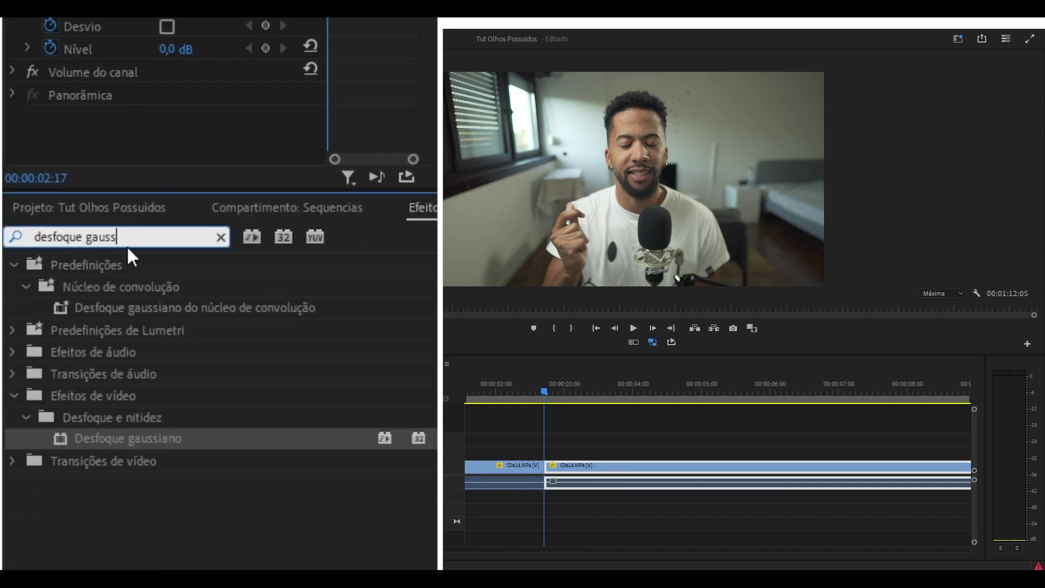
{"action": "left_click", "coordinate": [122, 438]}
{"action": "left_click_drag", "start_coordinate": [122, 438], "coordinate": [569, 474]}
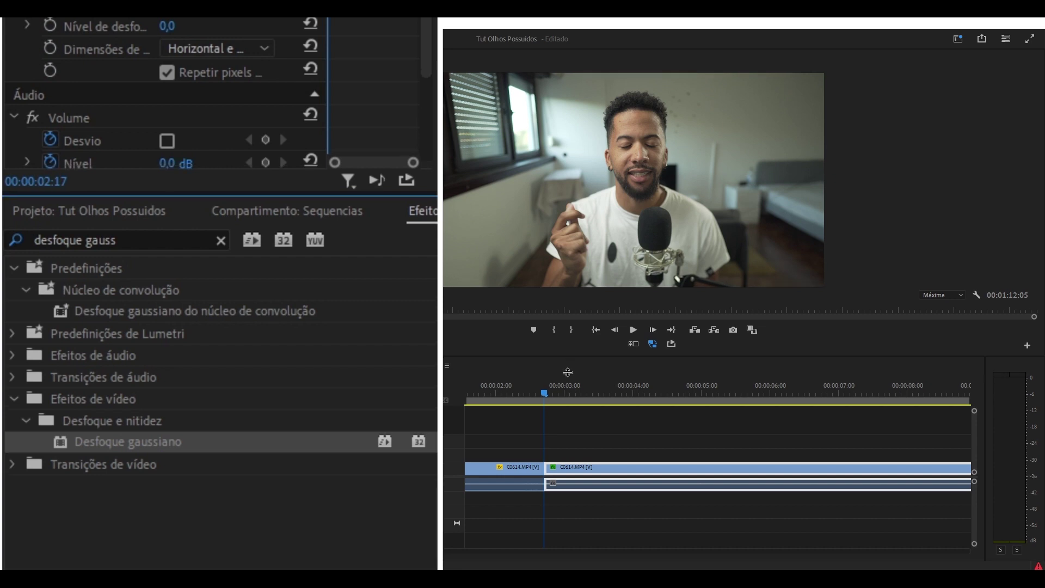
Test blur levels of 46 and 166, then reset the blur to 0 and add a freeform mask
{"action": "left_click_drag", "start_coordinate": [566, 356], "coordinate": [551, 488]}
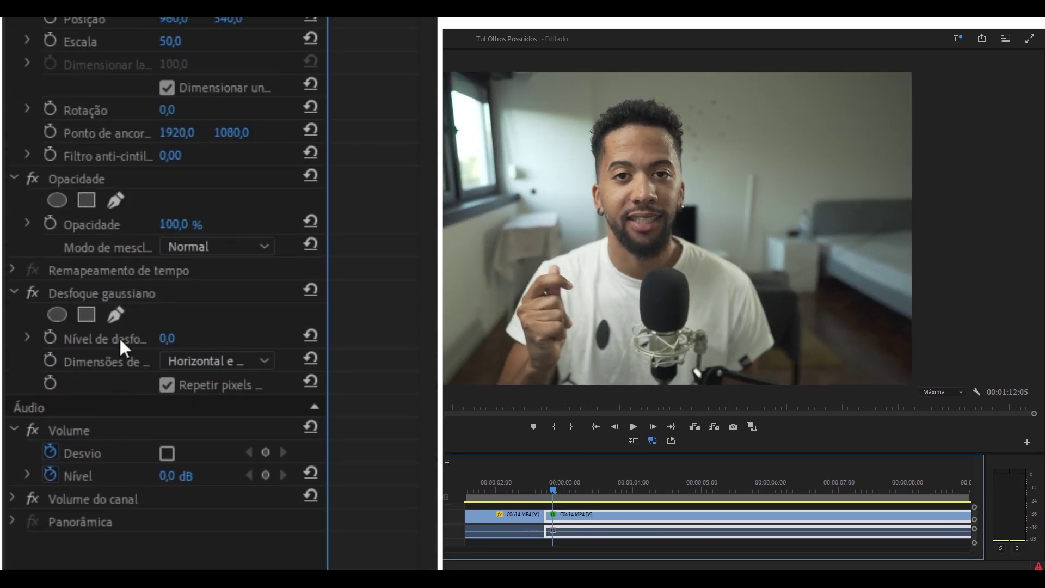
{"action": "left_click", "coordinate": [102, 297]}
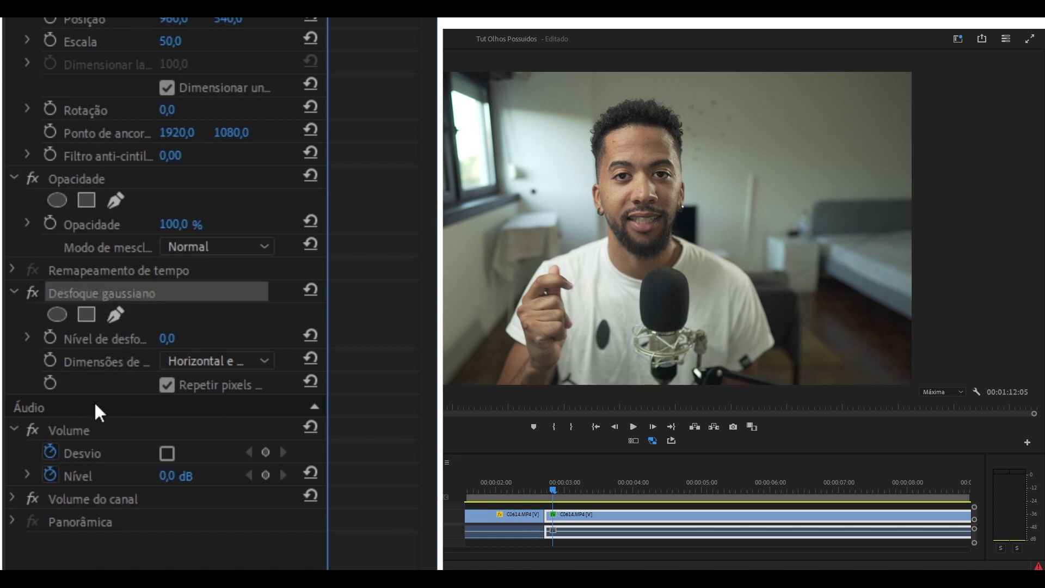
{"action": "left_click", "coordinate": [166, 339]}
{"action": "type", "text": "46"}
{"action": "key", "text": "Return"}
{"action": "left_click_drag", "start_coordinate": [170, 338], "coordinate": [191, 339]}
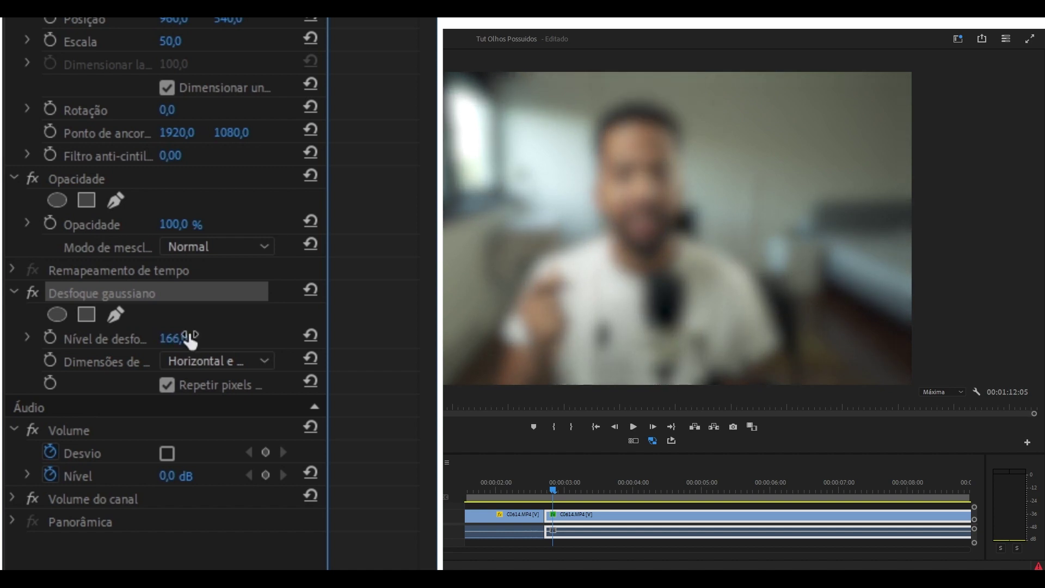
{"action": "left_click_drag", "start_coordinate": [191, 338], "coordinate": [158, 338]}
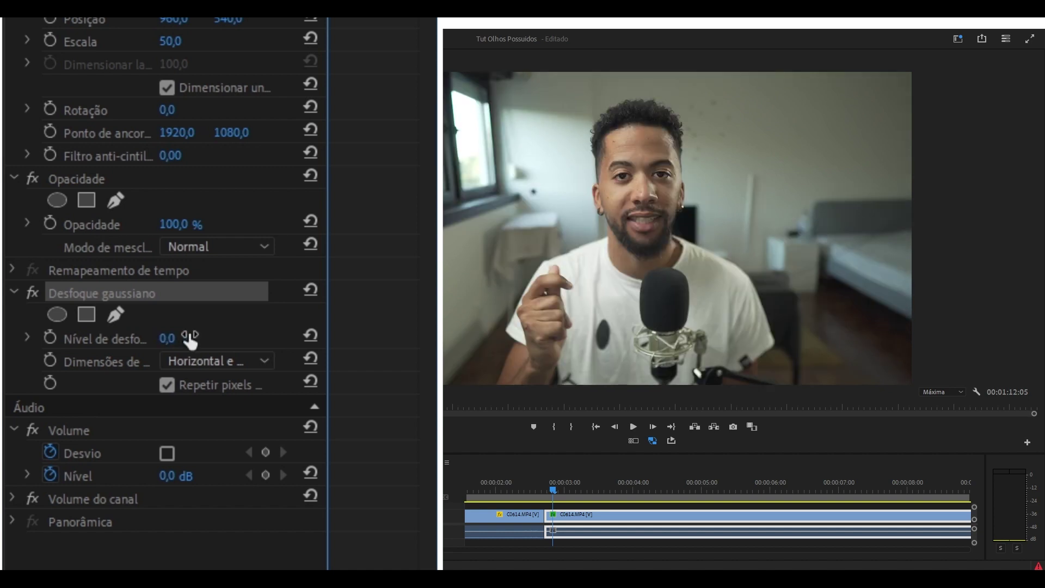
{"action": "left_click", "coordinate": [116, 315]}
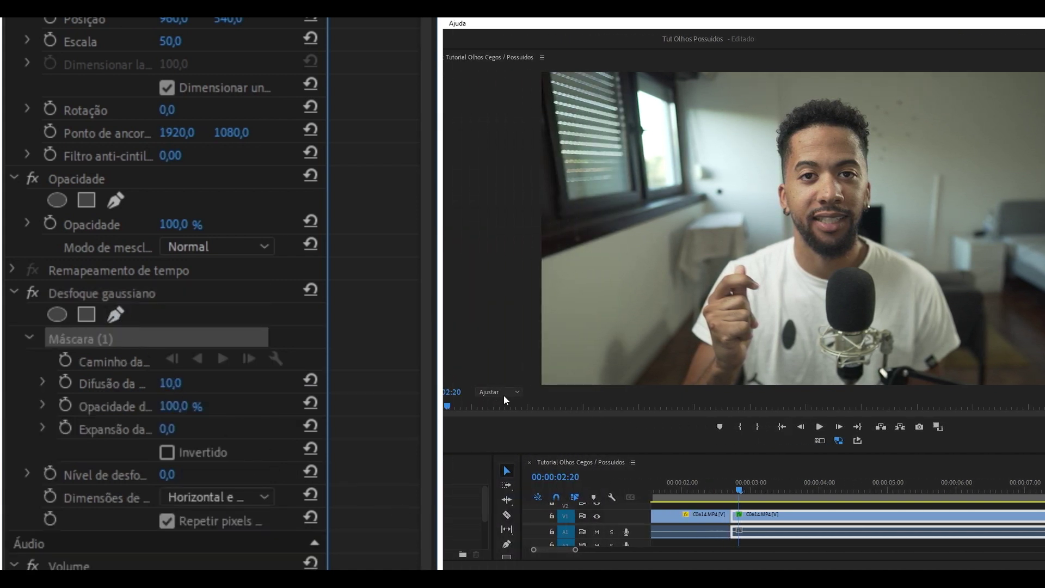
At 400% zoom, draw a closed mask around the eye on the frame's left
{"action": "left_click", "coordinate": [504, 393]}
{"action": "left_click", "coordinate": [492, 501]}
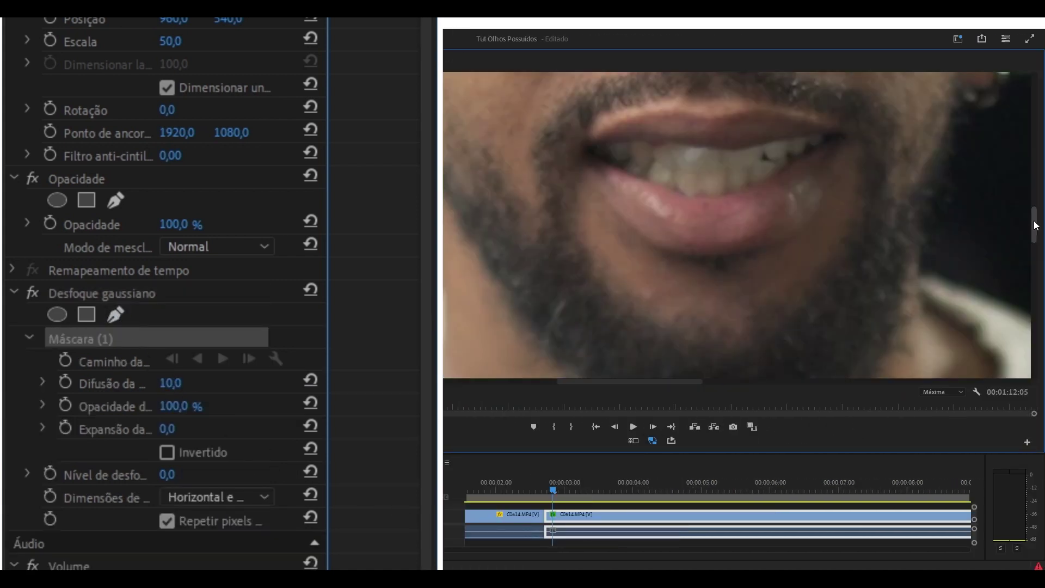
{"action": "left_click_drag", "start_coordinate": [1035, 221], "coordinate": [1034, 179]}
{"action": "left_click", "coordinate": [493, 210]}
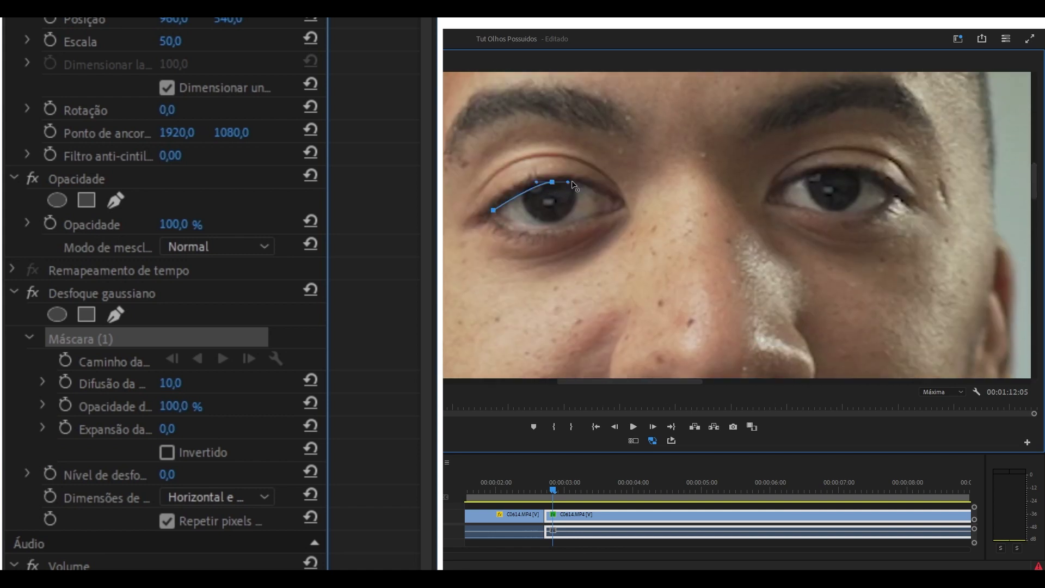
{"action": "left_click_drag", "start_coordinate": [552, 182], "coordinate": [584, 179]}
{"action": "left_click", "coordinate": [612, 201]}
{"action": "left_click", "coordinate": [567, 224]}
{"action": "left_click", "coordinate": [493, 210]}
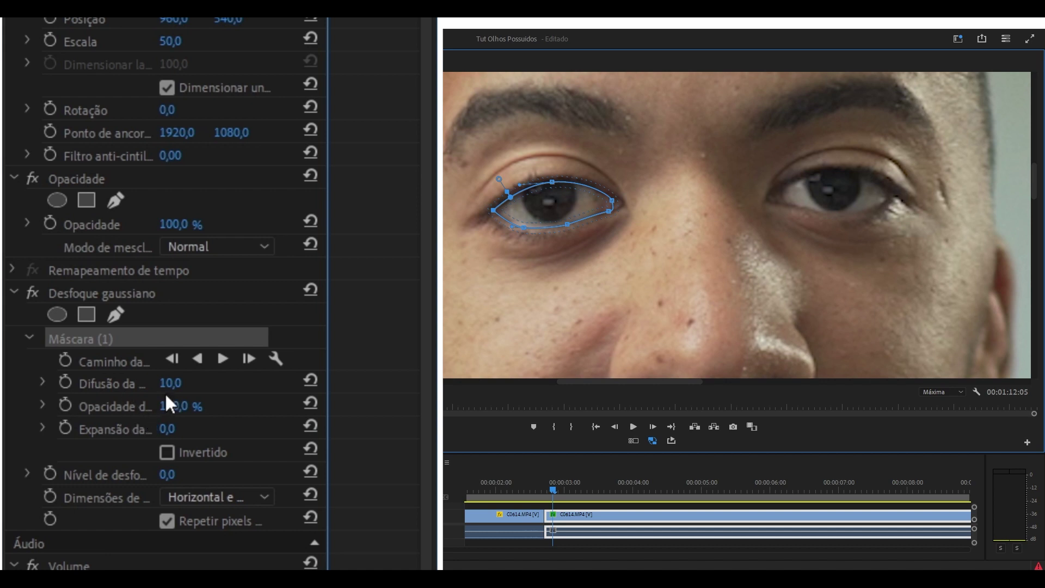
Set the eye mask's blur level to 23 and its feather to 5
{"action": "left_click_drag", "start_coordinate": [172, 387], "coordinate": [185, 392]}
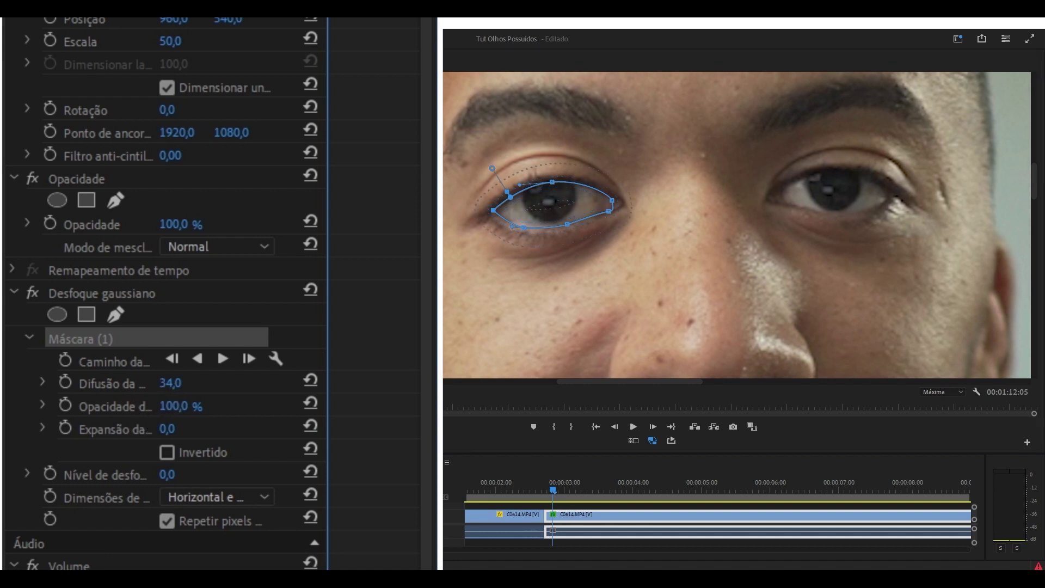
{"action": "key", "text": "ctrl+z"}
{"action": "left_click_drag", "start_coordinate": [167, 474], "coordinate": [176, 473]}
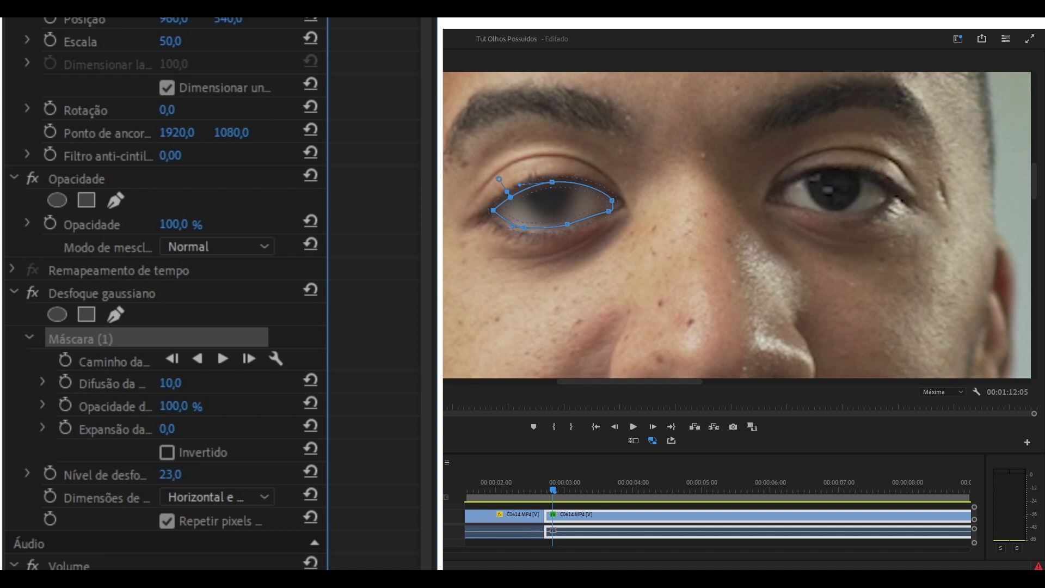
{"action": "left_click_drag", "start_coordinate": [166, 383], "coordinate": [158, 382]}
Set the blur level to 30, then 35, the mask feather to 15, and finally blur 40
{"action": "left_click", "coordinate": [150, 481]}
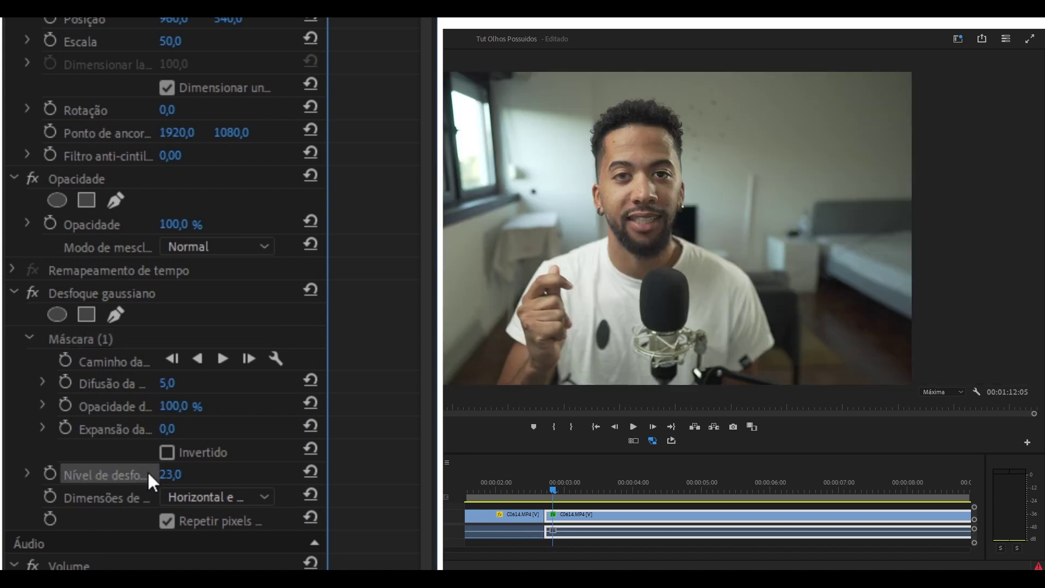
{"action": "left_click", "coordinate": [170, 474]}
{"action": "type", "text": "30"}
{"action": "key", "text": "Return"}
{"action": "left_click_drag", "start_coordinate": [180, 474], "coordinate": [188, 479]}
{"action": "left_click", "coordinate": [169, 383]}
{"action": "type", "text": "15"}
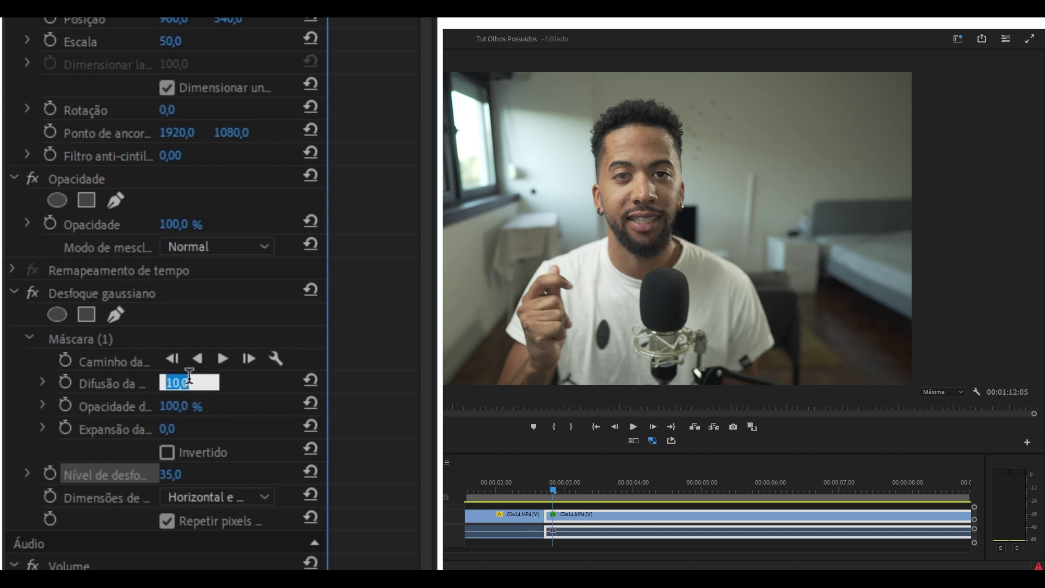
{"action": "key", "text": "Return"}
{"action": "left_click_drag", "start_coordinate": [174, 474], "coordinate": [191, 476]}
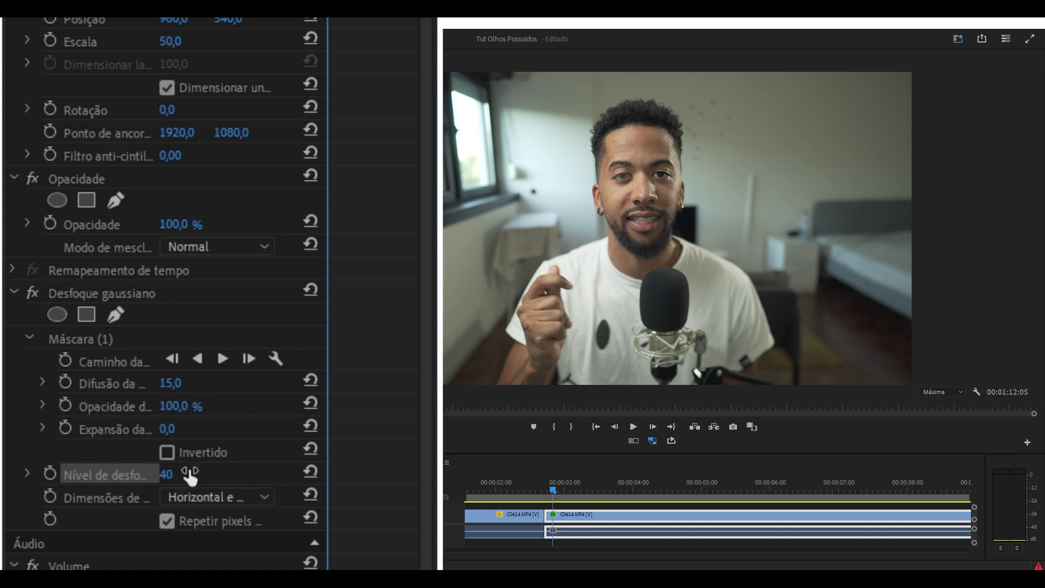
{"action": "left_click", "coordinate": [116, 297]}
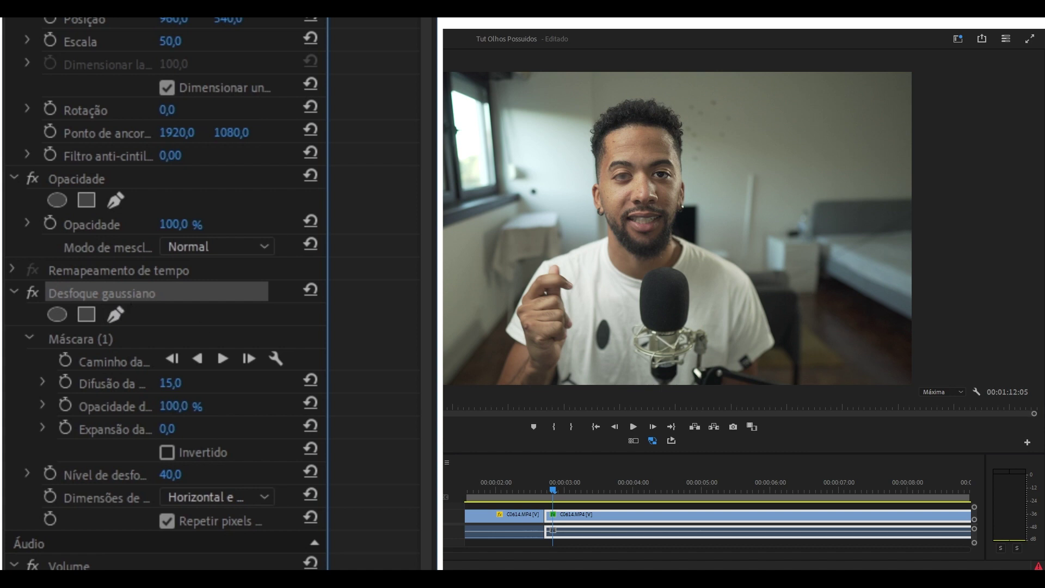
Draw a second closed mask, Máscara (2), around the eye on the frame's right
{"action": "left_click", "coordinate": [116, 311]}
{"action": "scroll", "coordinate": [116, 311], "scroll_direction": "down", "scroll_amount": 3}
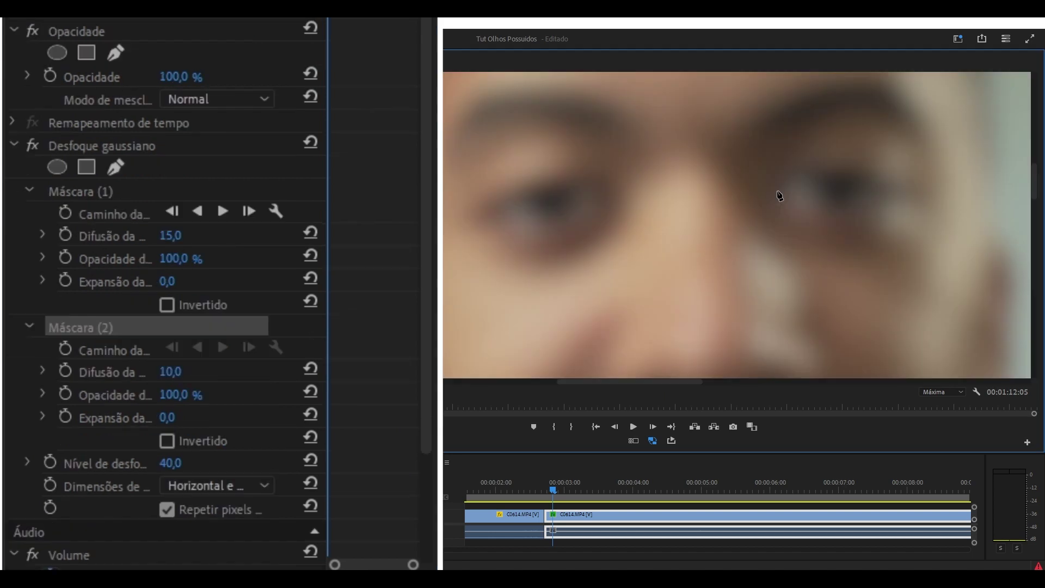
{"action": "left_click", "coordinate": [777, 191]}
{"action": "left_click_drag", "start_coordinate": [832, 172], "coordinate": [874, 173]}
{"action": "left_click", "coordinate": [895, 202]}
{"action": "left_click_drag", "start_coordinate": [821, 214], "coordinate": [785, 214]}
{"action": "left_click", "coordinate": [777, 190]}
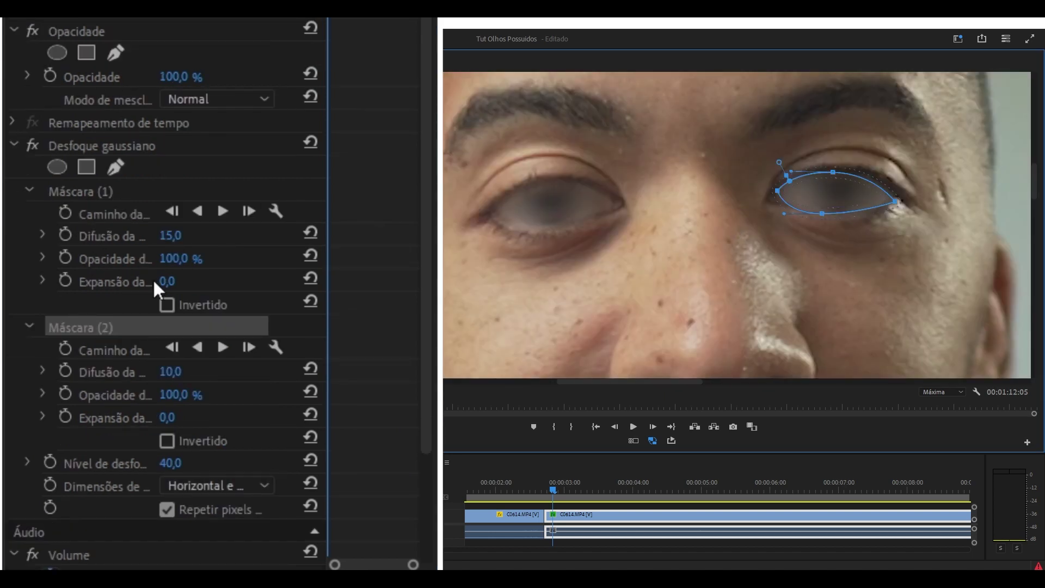
Try a weaker blur on the masked eyes, then restore it to 40
{"action": "left_click", "coordinate": [42, 258]}
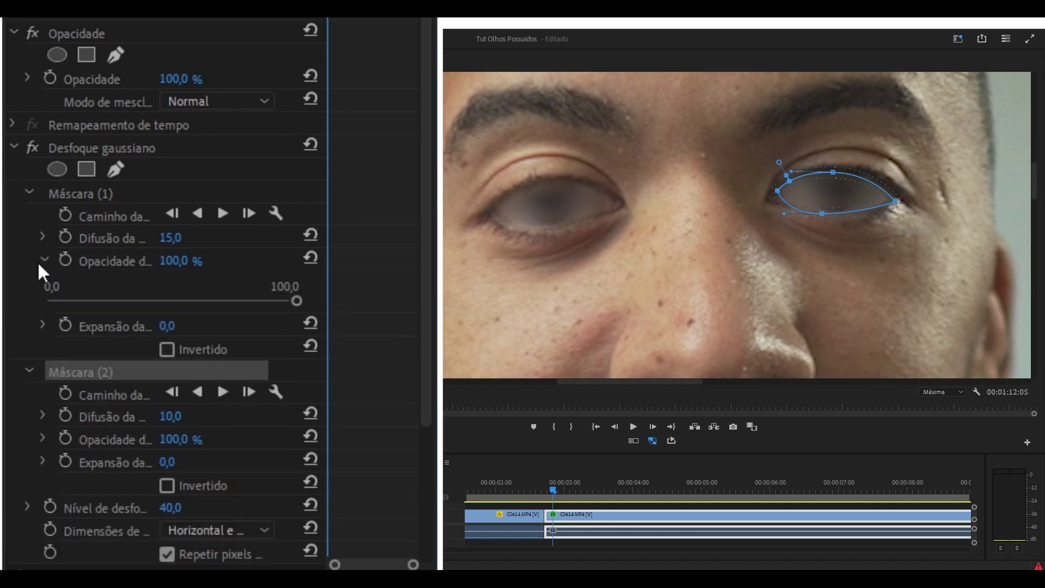
{"action": "left_click", "coordinate": [40, 259]}
{"action": "left_click_drag", "start_coordinate": [170, 465], "coordinate": [155, 465]}
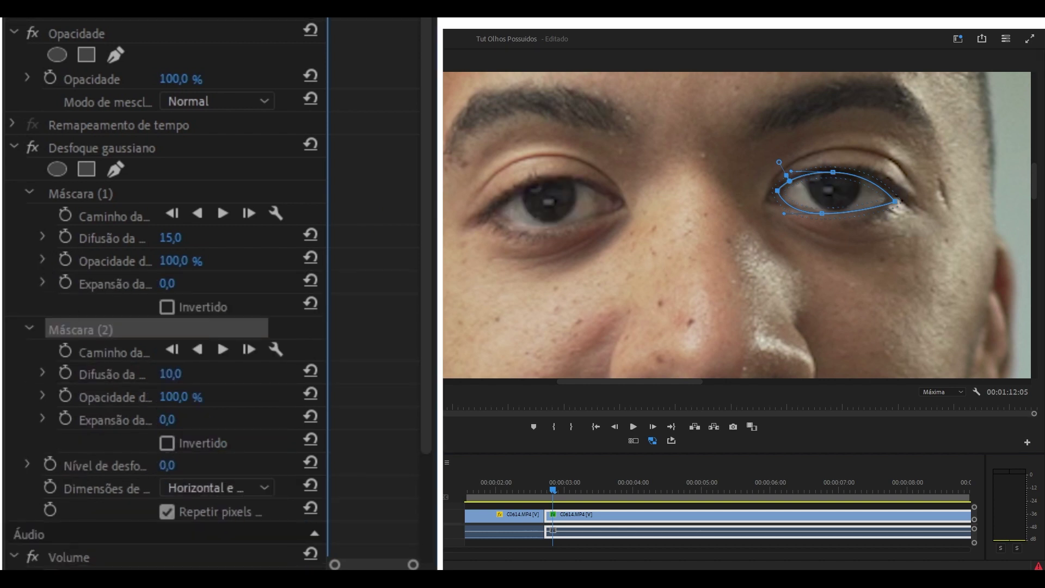
{"action": "key", "text": "ctrl+z"}
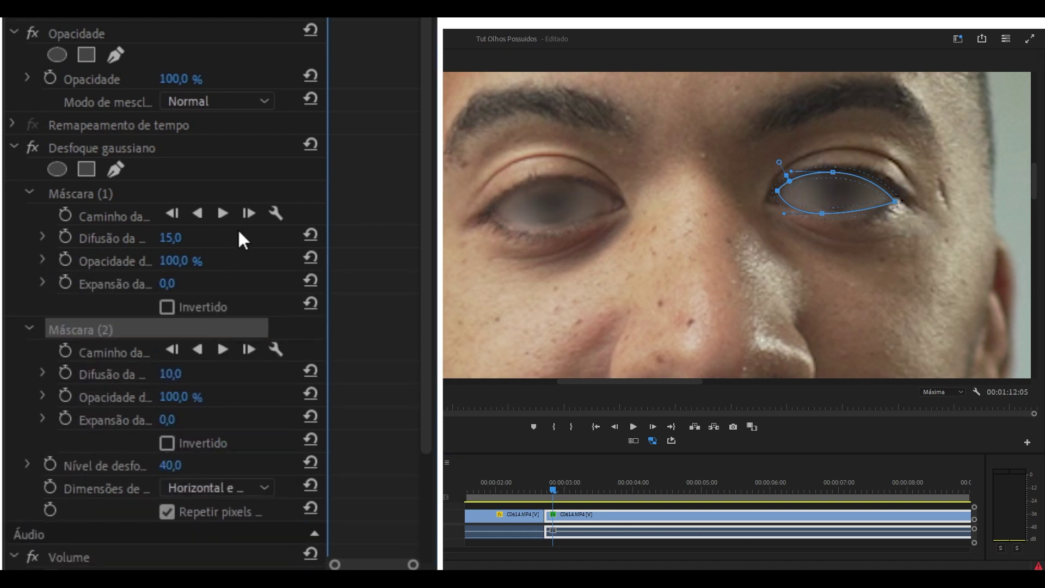
Adjust Máscara (2)'s vertices so the outline hugs the right eye and eyelid
{"action": "left_click_drag", "start_coordinate": [896, 202], "coordinate": [888, 196]}
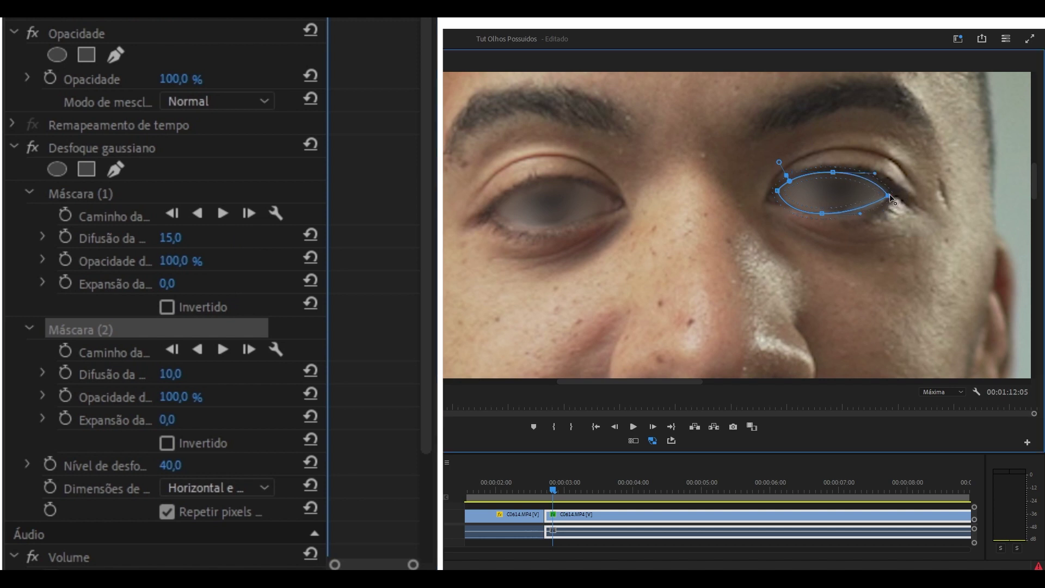
{"action": "left_click_drag", "start_coordinate": [822, 214], "coordinate": [774, 193]}
{"action": "left_click_drag", "start_coordinate": [833, 173], "coordinate": [836, 167]}
{"action": "left_click_drag", "start_coordinate": [828, 211], "coordinate": [831, 211]}
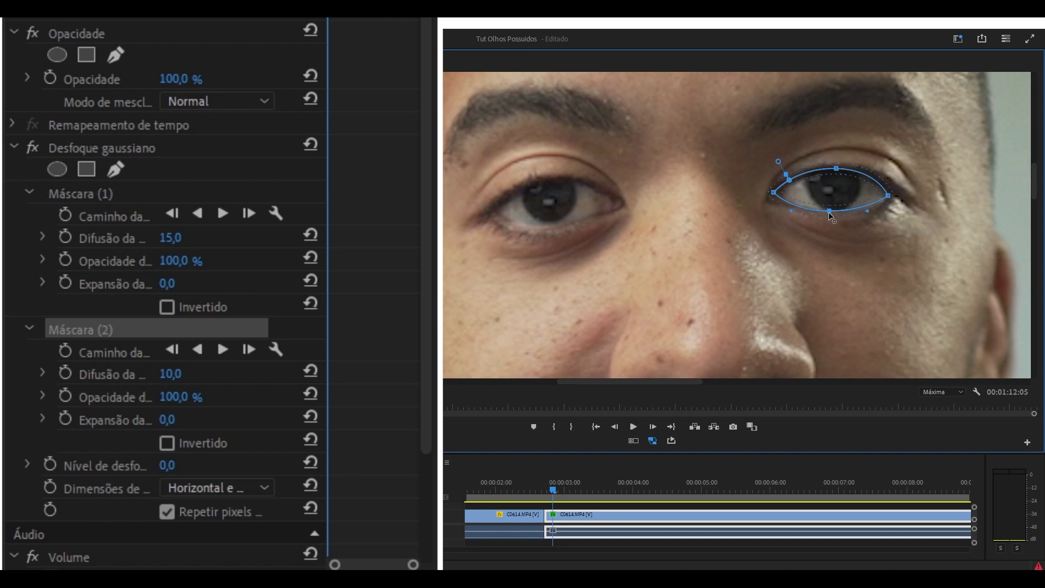
{"action": "left_click_drag", "start_coordinate": [773, 192], "coordinate": [775, 191]}
{"action": "left_click", "coordinate": [117, 239]}
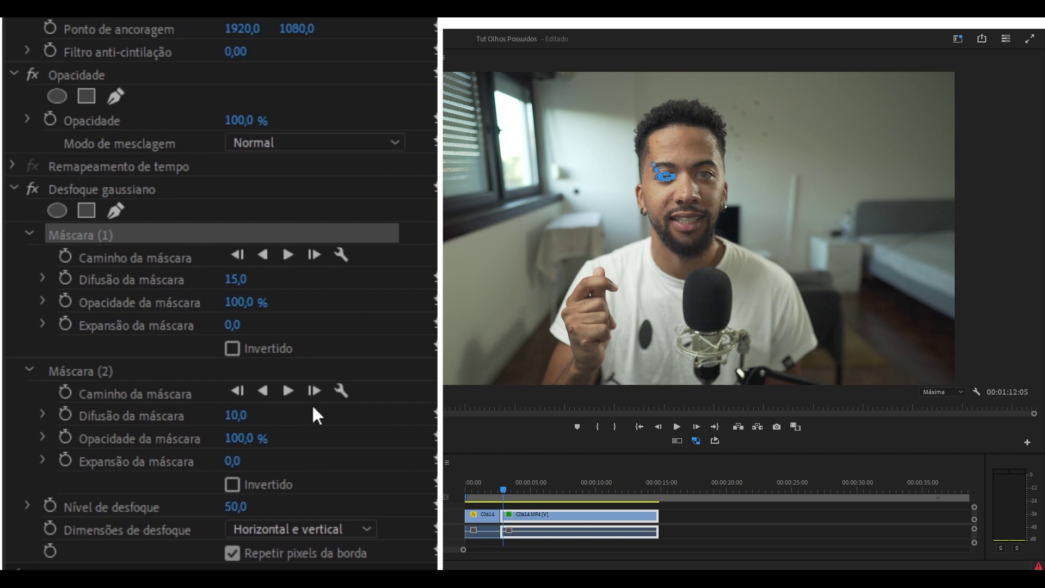
Track Máscara (1) forward, then check it at 400% near 11 seconds
{"action": "left_click", "coordinate": [285, 257]}
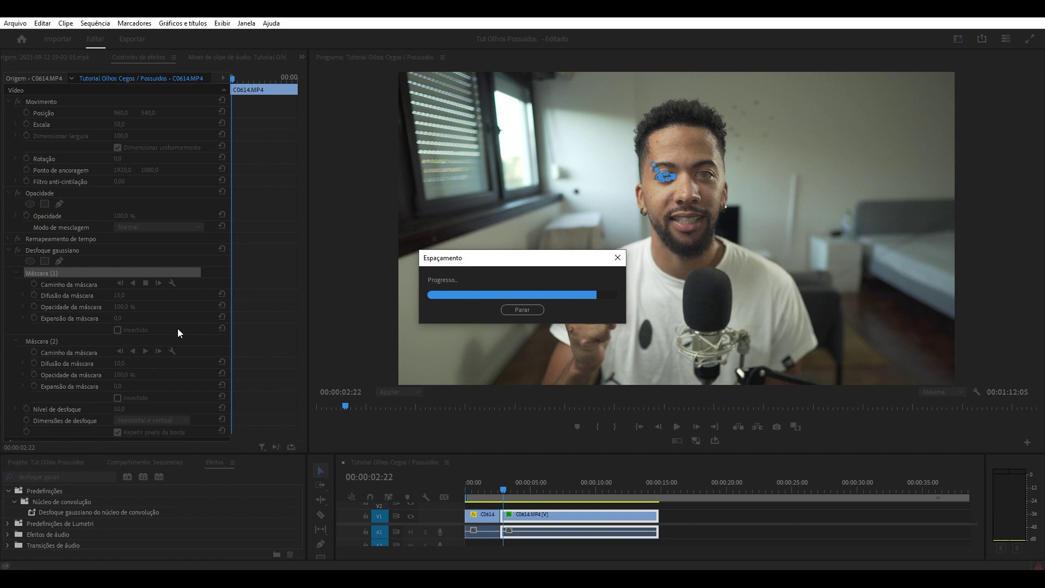
{"action": "left_click", "coordinate": [389, 391]}
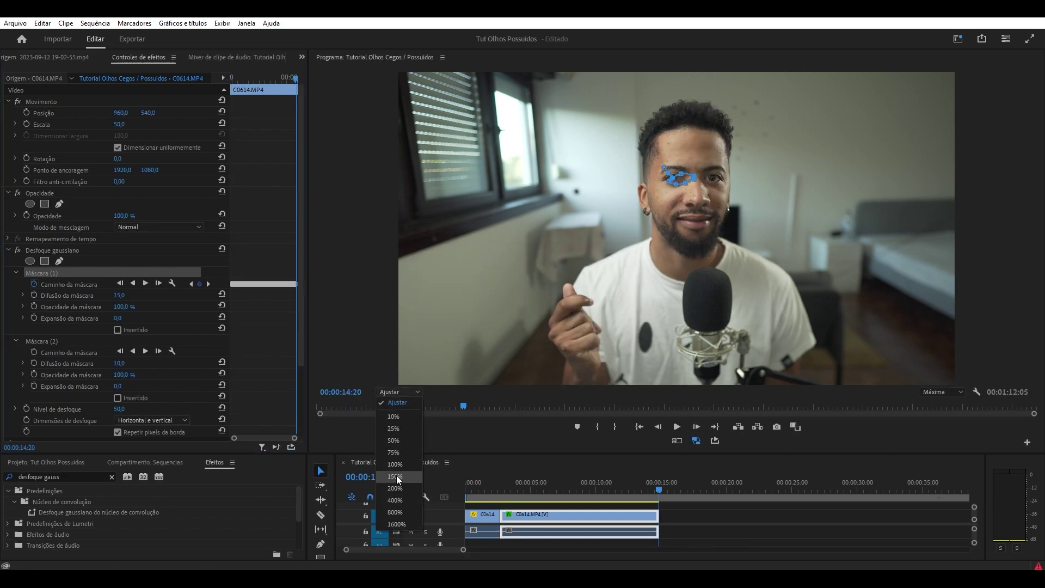
{"action": "left_click", "coordinate": [396, 504]}
{"action": "left_click_drag", "start_coordinate": [1036, 228], "coordinate": [1036, 190]}
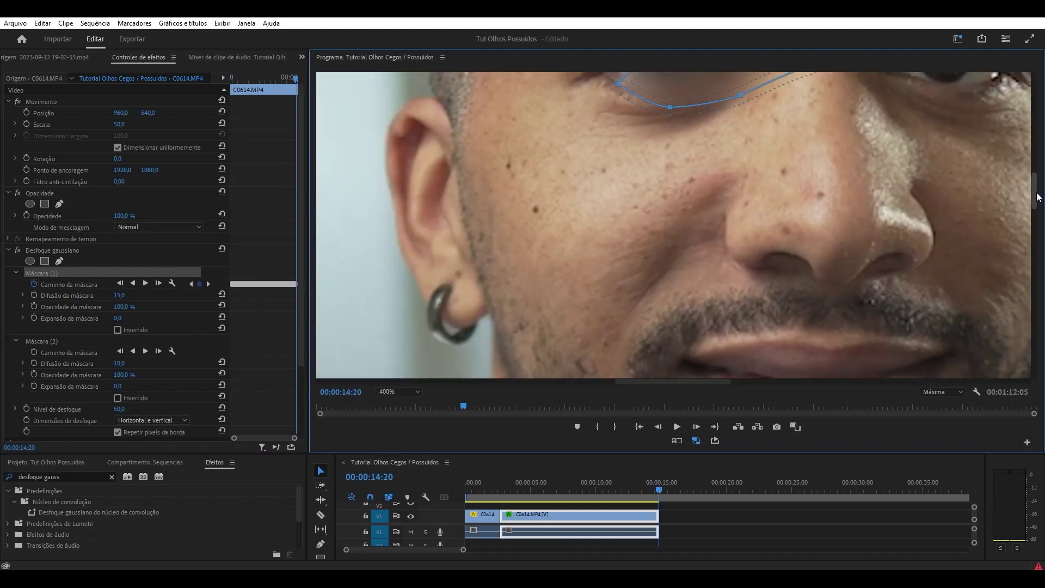
{"action": "mouse_move", "coordinate": [645, 489]}
{"action": "left_mouse_down"}
{"action": "mouse_move", "coordinate": [613, 492]}
{"action": "mouse_move", "coordinate": [630, 490]}
{"action": "left_mouse_up"}
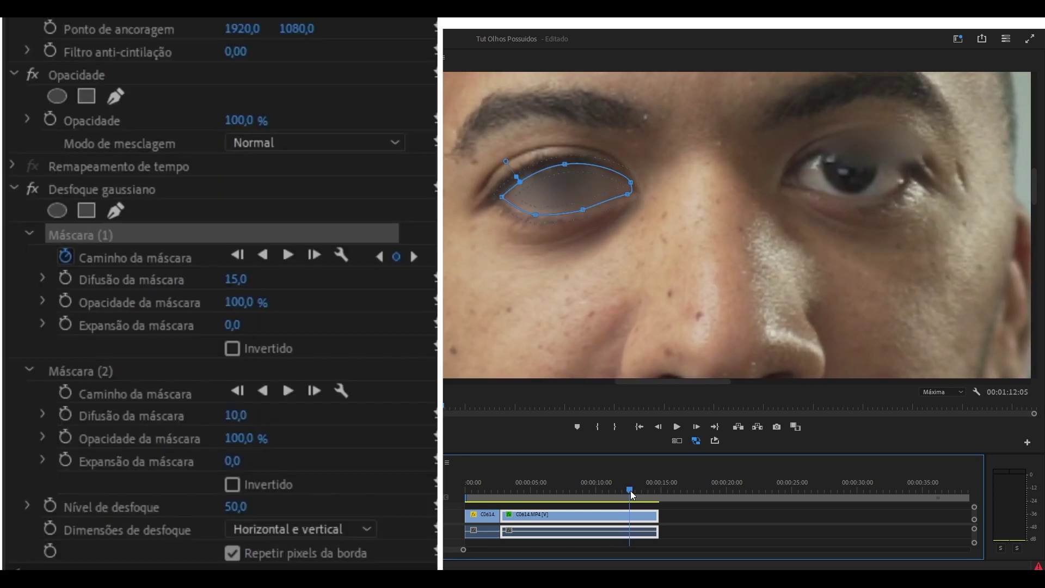
Split the clip at the playhead and remove the Gaussian blur from the later part
{"action": "key", "text": "ctrl+k"}
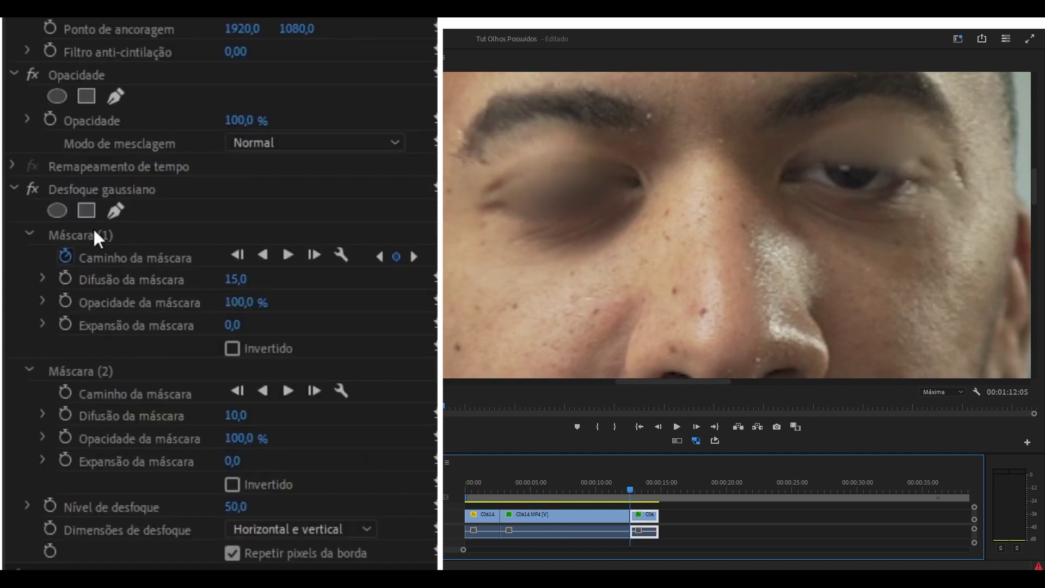
{"action": "left_click", "coordinate": [110, 188]}
{"action": "key", "text": "Delete"}
Set Máscara (1)'s expansion to 2 and track Máscara (2) forward through the clip
{"action": "left_click", "coordinate": [623, 490]}
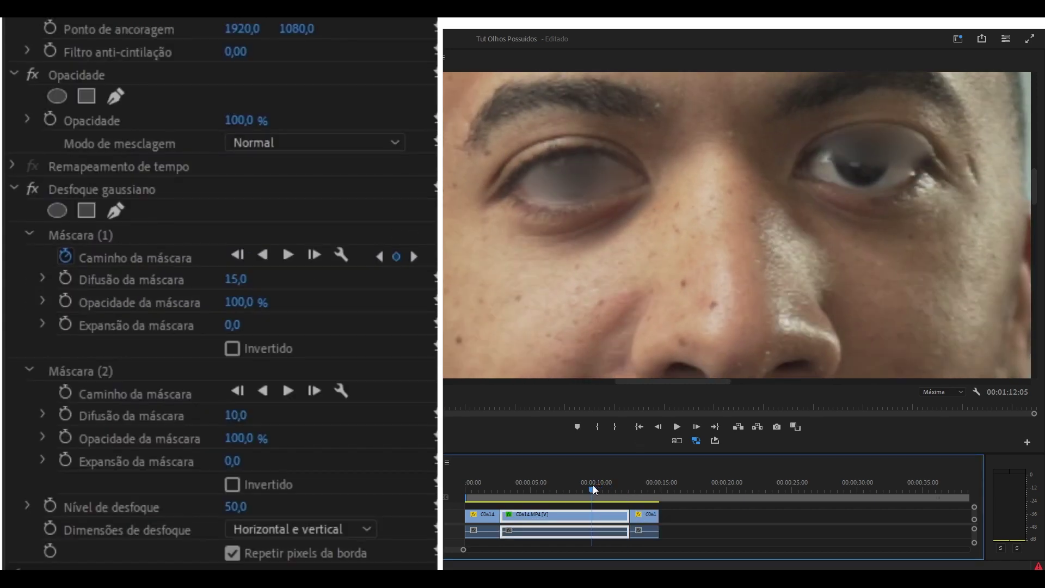
{"action": "left_click_drag", "start_coordinate": [623, 490], "coordinate": [547, 490]}
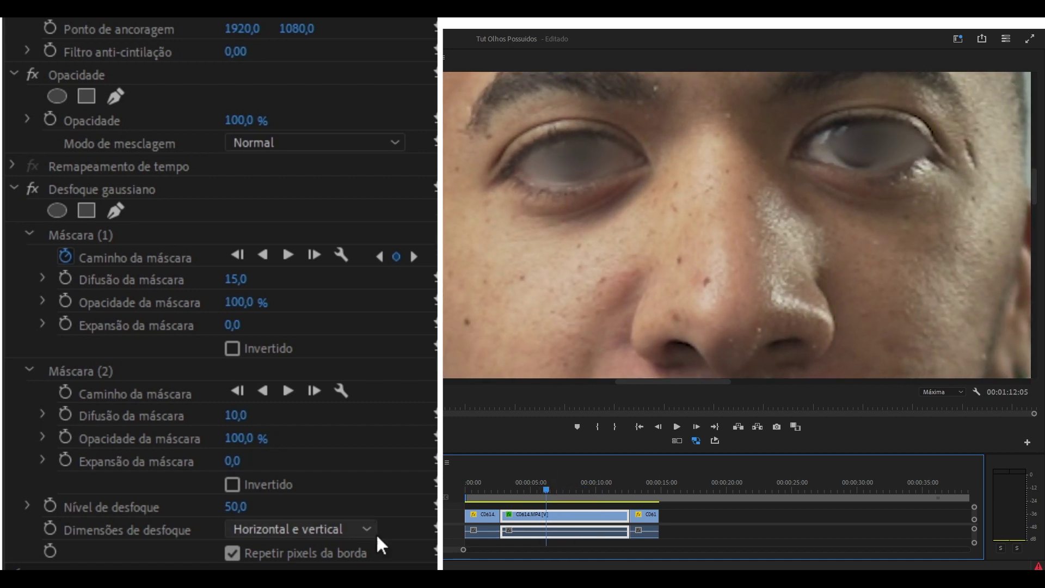
{"action": "left_click", "coordinate": [93, 236]}
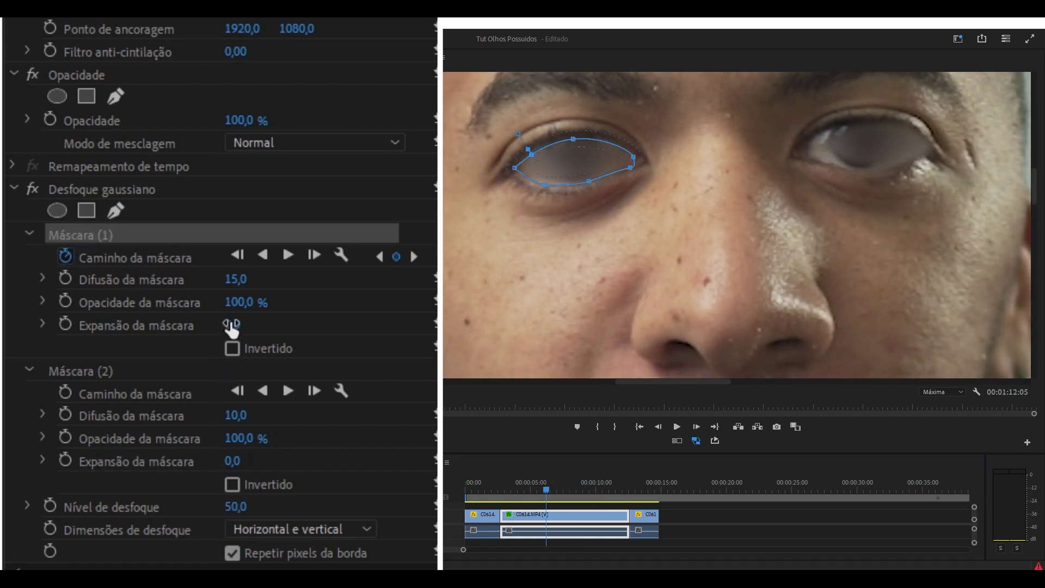
{"action": "left_click_drag", "start_coordinate": [232, 325], "coordinate": [239, 324]}
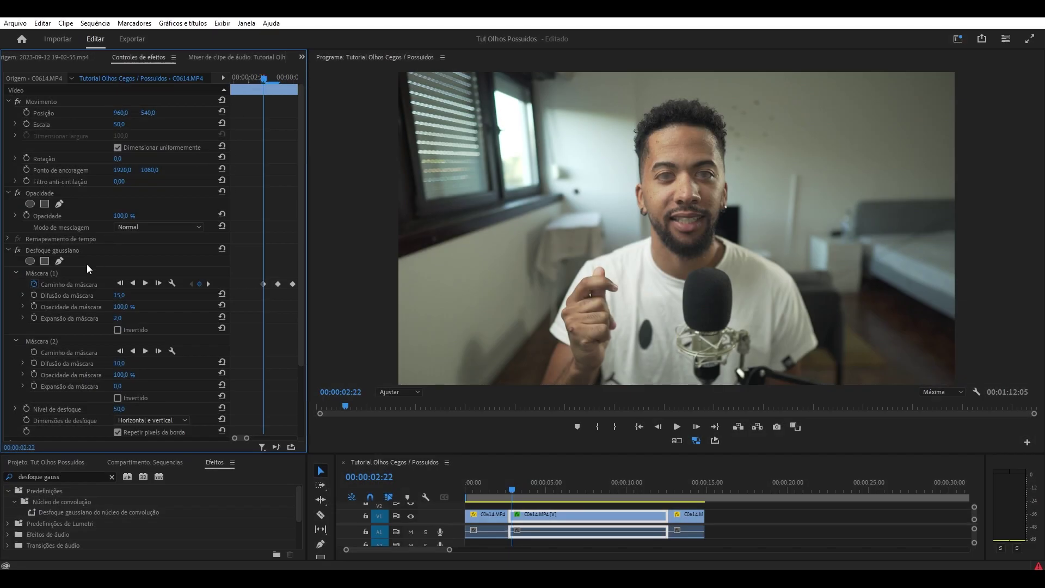
{"action": "left_click", "coordinate": [55, 341]}
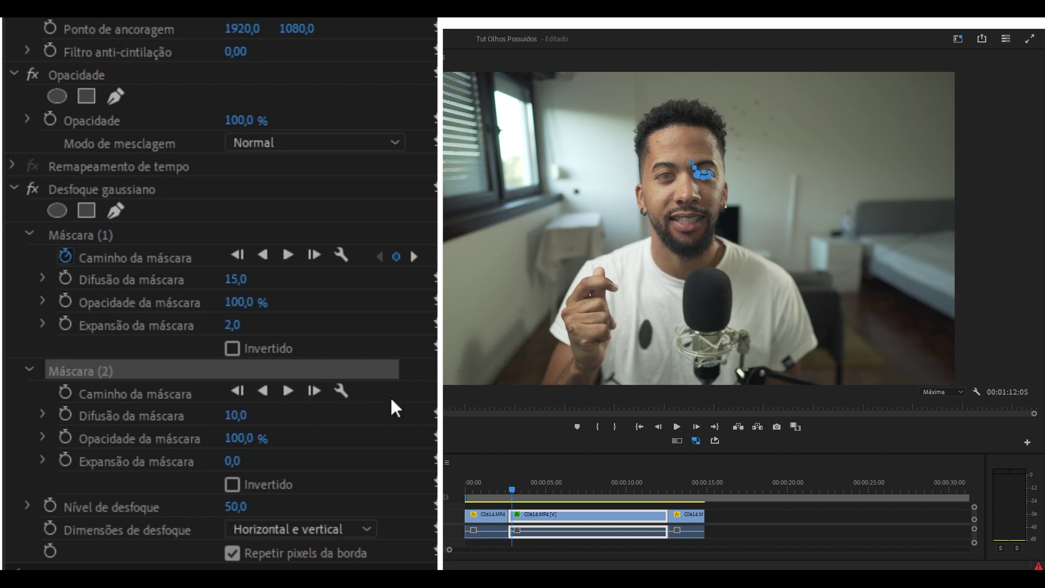
{"action": "left_click", "coordinate": [289, 390]}
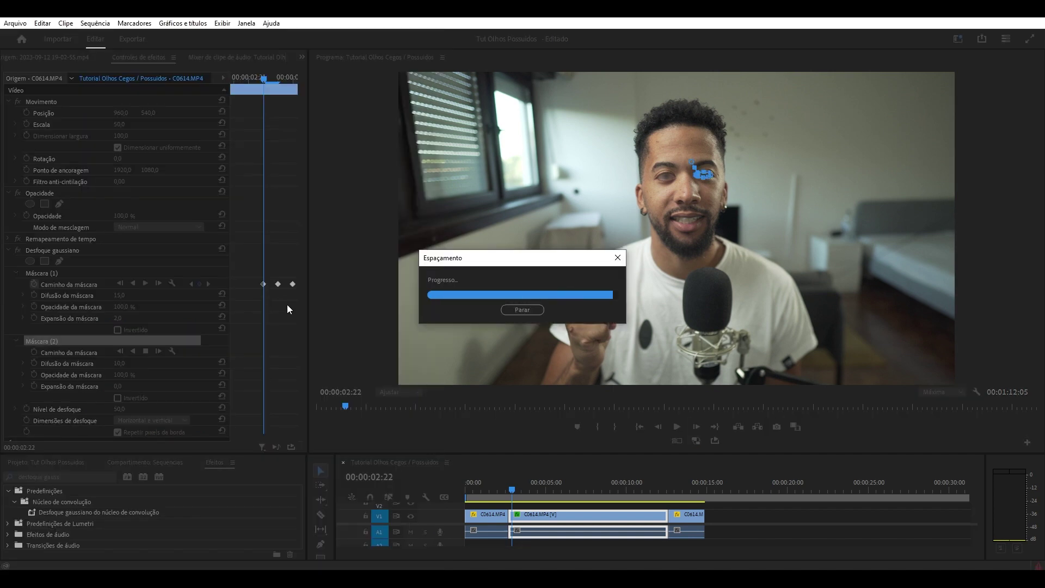
Return to about three seconds, hide the mask outlines, and play back the blurred eyes
{"action": "left_click", "coordinate": [408, 392]}
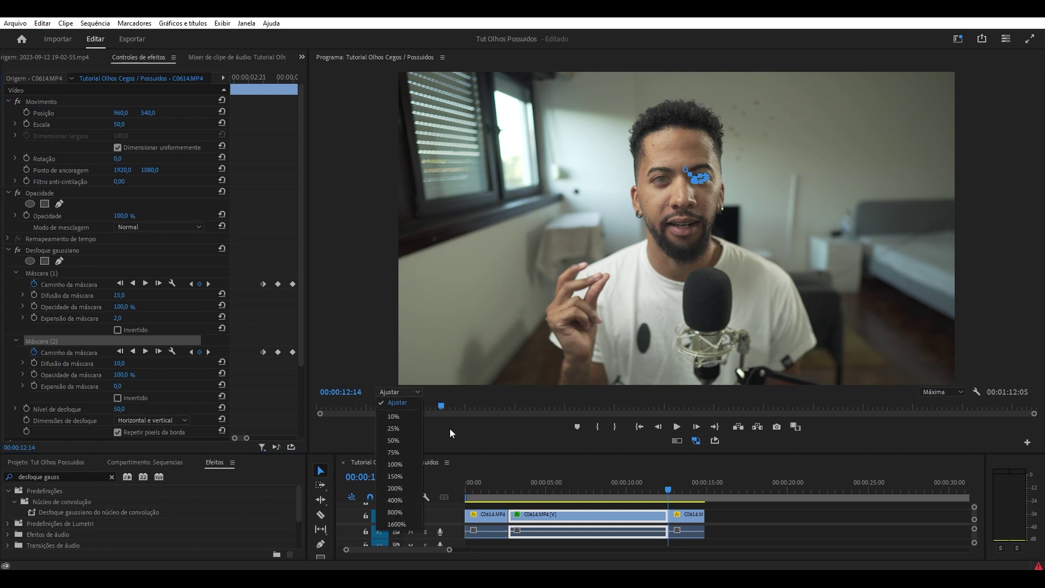
{"action": "left_click", "coordinate": [517, 488]}
{"action": "left_click", "coordinate": [230, 387]}
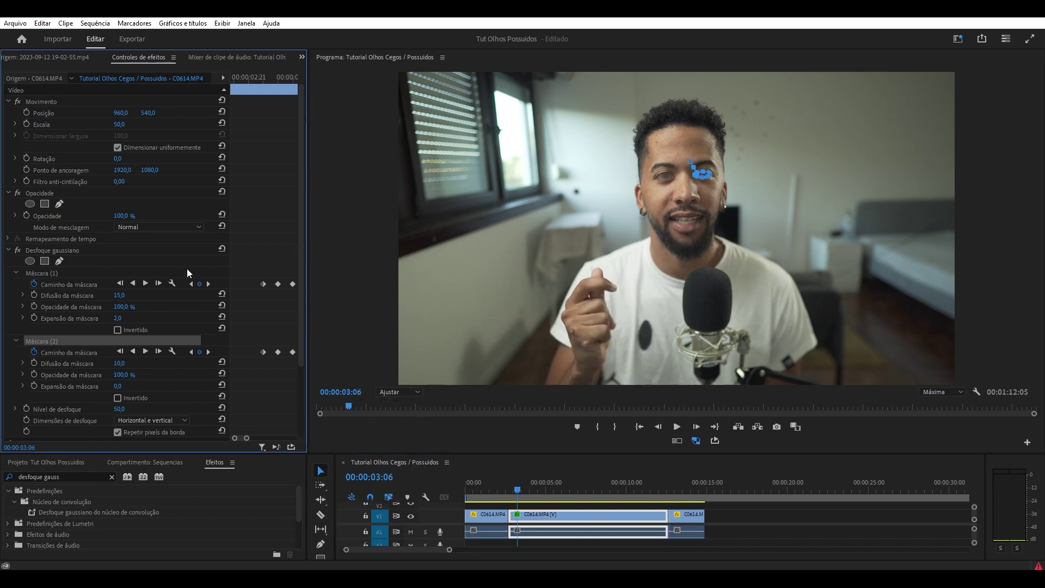
{"action": "left_click", "coordinate": [65, 249]}
{"action": "key", "text": "space"}
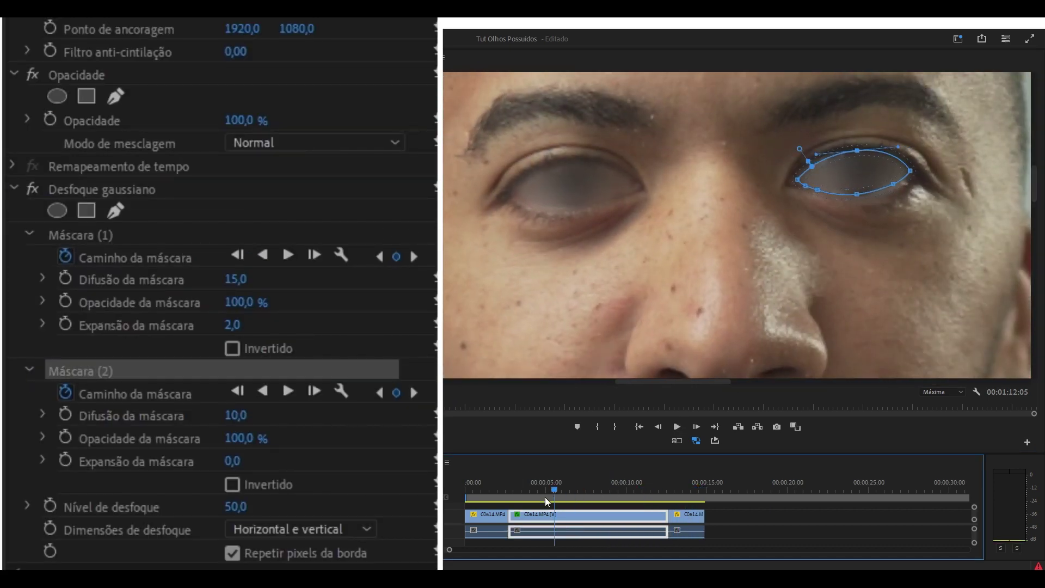
Re-track Máscara (2) forward and Máscara (1) backward so both masks cover the clip
{"action": "left_click_drag", "start_coordinate": [544, 492], "coordinate": [511, 492]}
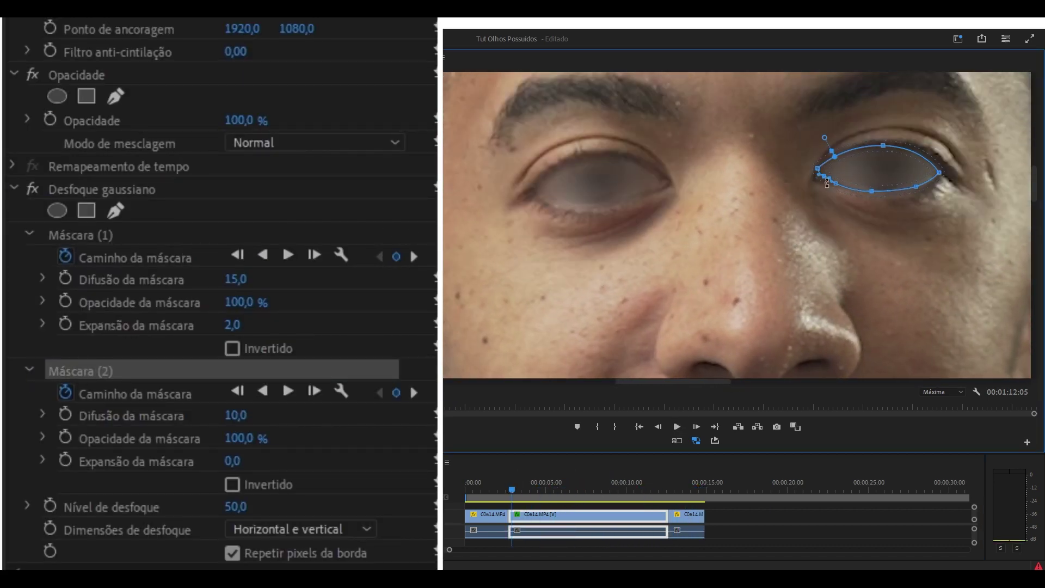
{"action": "left_click", "coordinate": [314, 391]}
{"action": "left_click_drag", "start_coordinate": [604, 493], "coordinate": [631, 500]}
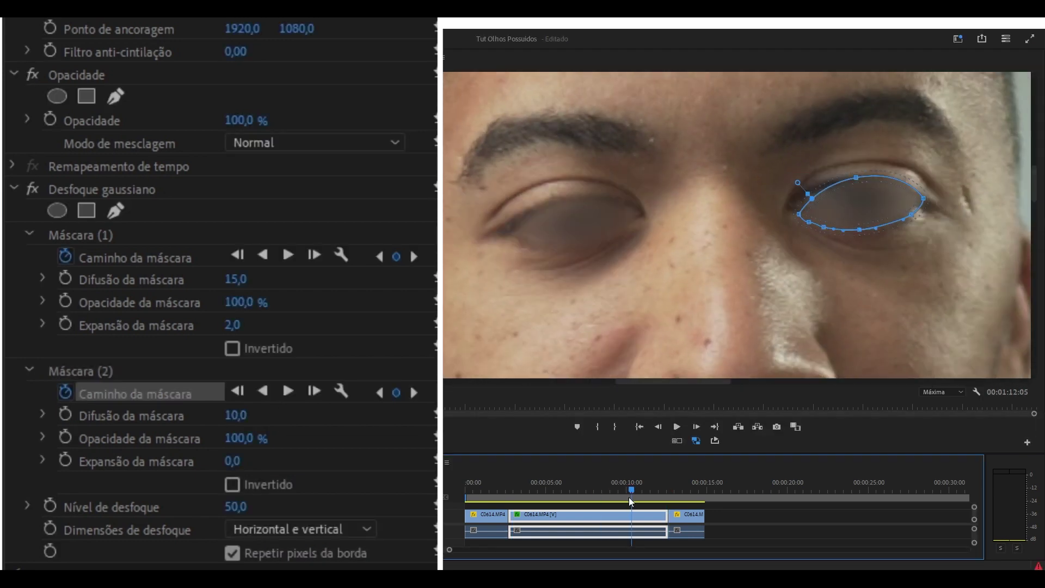
{"action": "left_click", "coordinate": [81, 370]}
{"action": "left_click", "coordinate": [313, 391]}
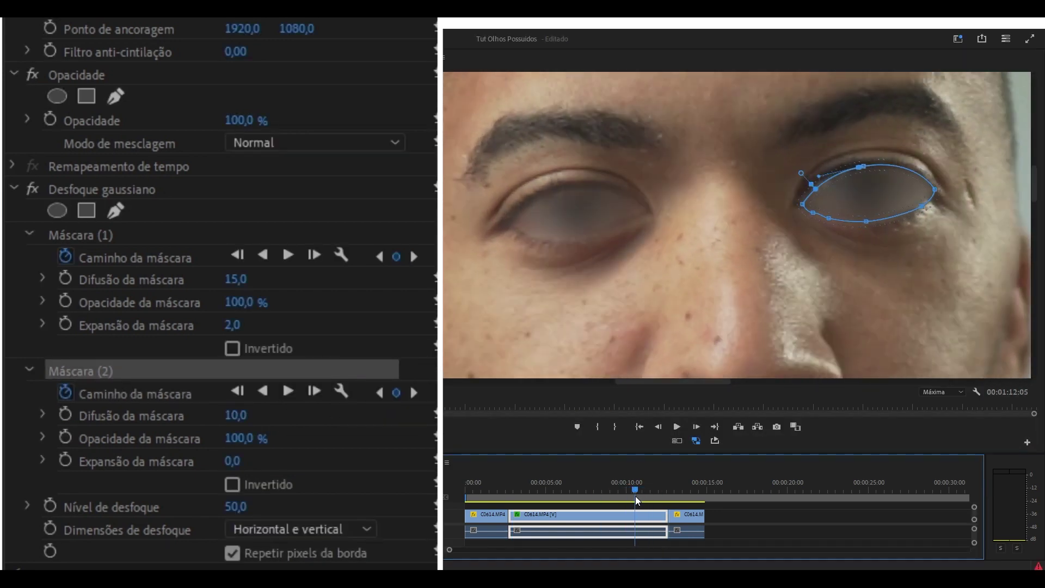
{"action": "left_click", "coordinate": [81, 235]}
{"action": "left_click", "coordinate": [262, 254]}
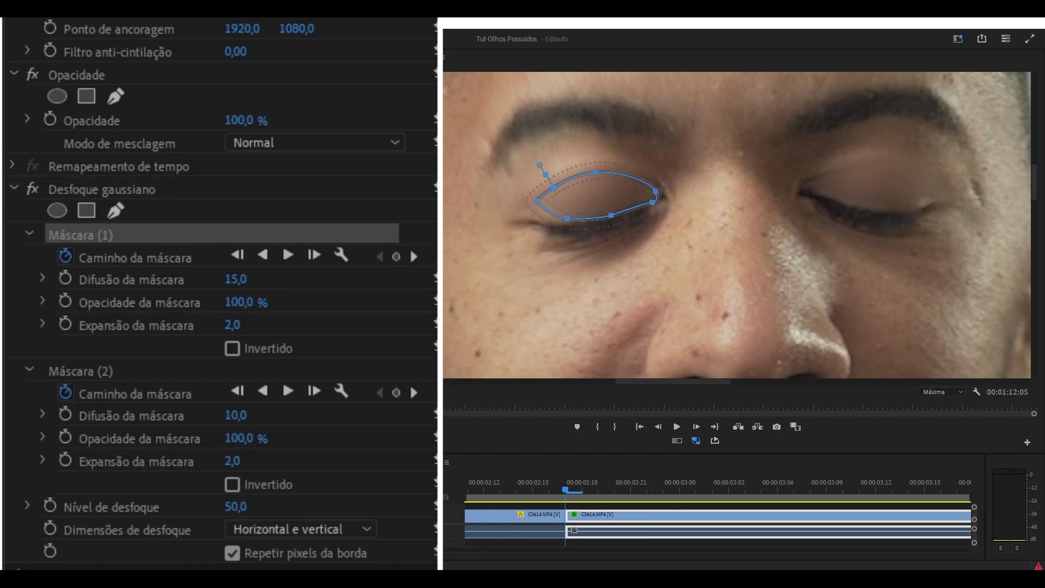
Step frame by frame back to the blink frame near 00:00:02:18 where the left eye closes
{"action": "key", "text": "space"}
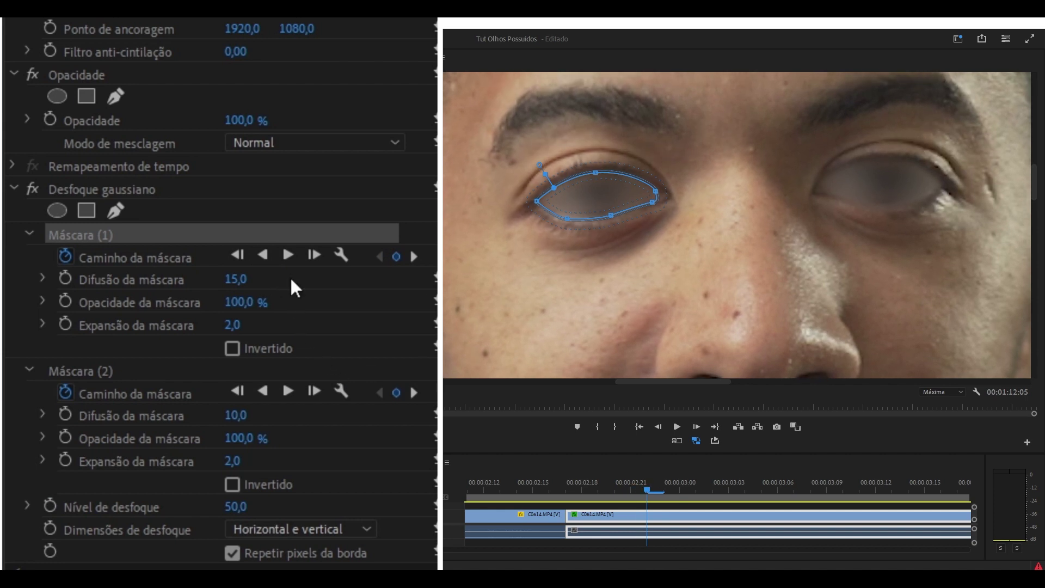
{"action": "key", "text": "Left"}
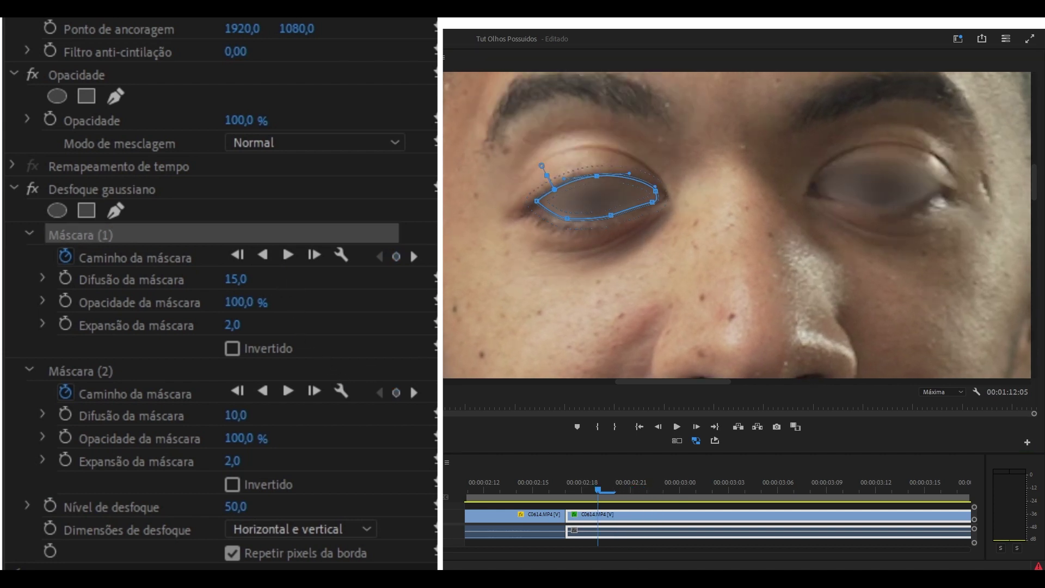
{"action": "left_click", "coordinate": [536, 207]}
{"action": "key", "text": "Left"}
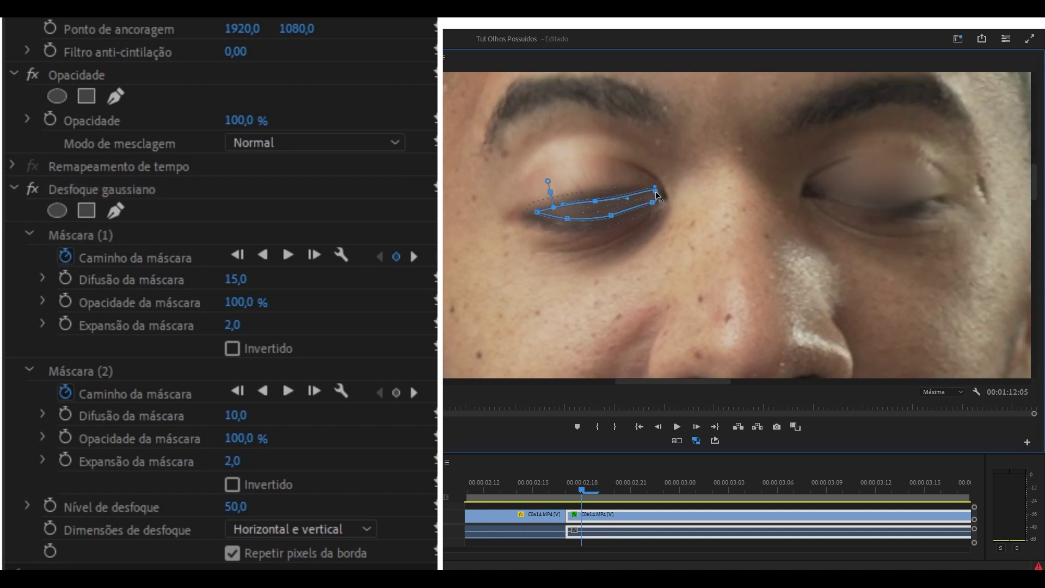